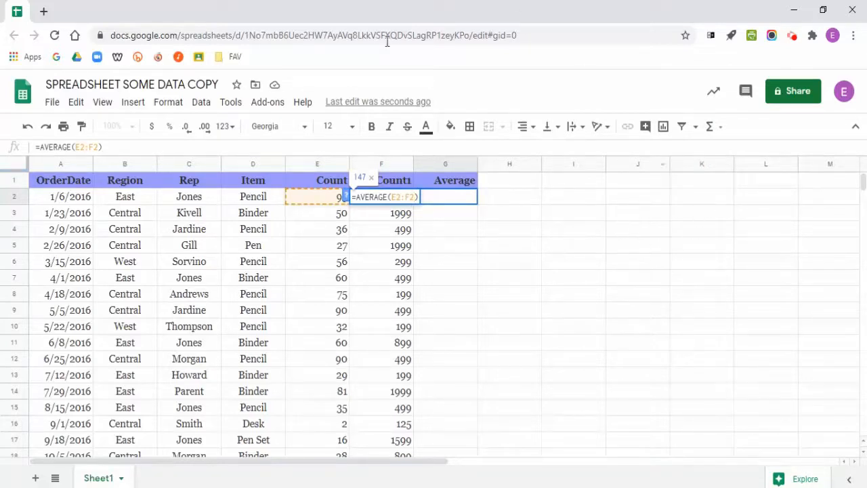
Confirm the formula =AVERAGE(E2:F2) in G2 and fill it down the Average column through G44
click(579, 255)
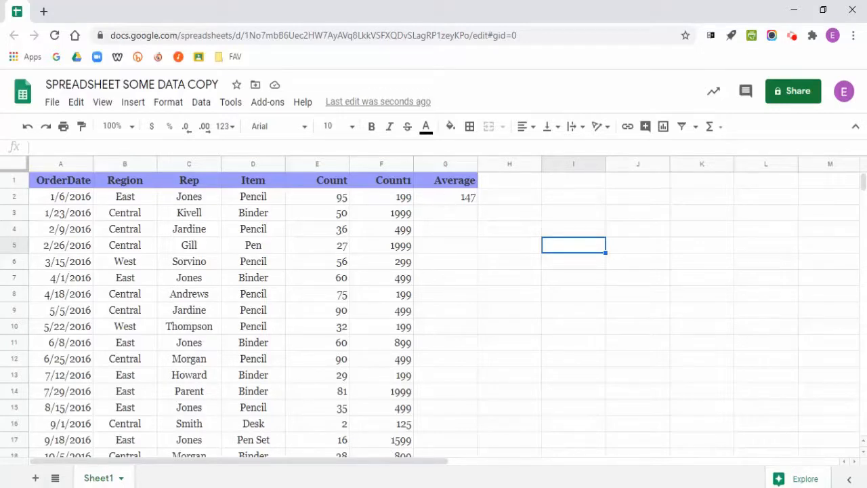
click(462, 198)
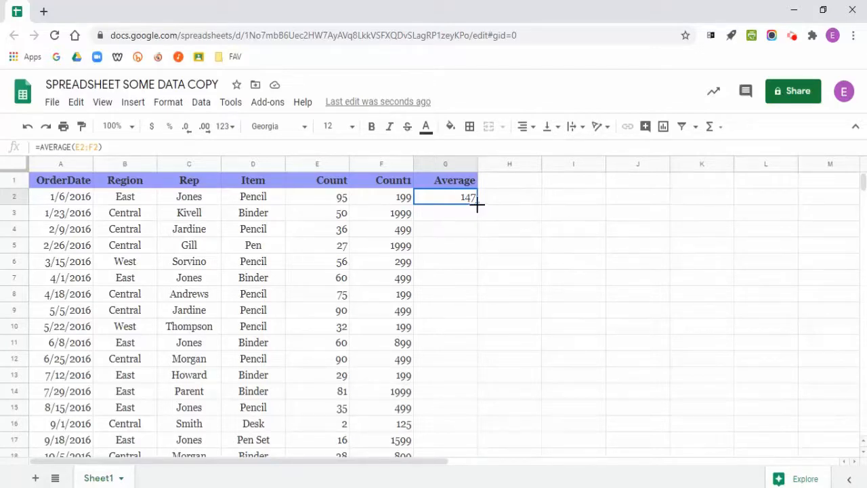
drag(477, 203, 465, 361)
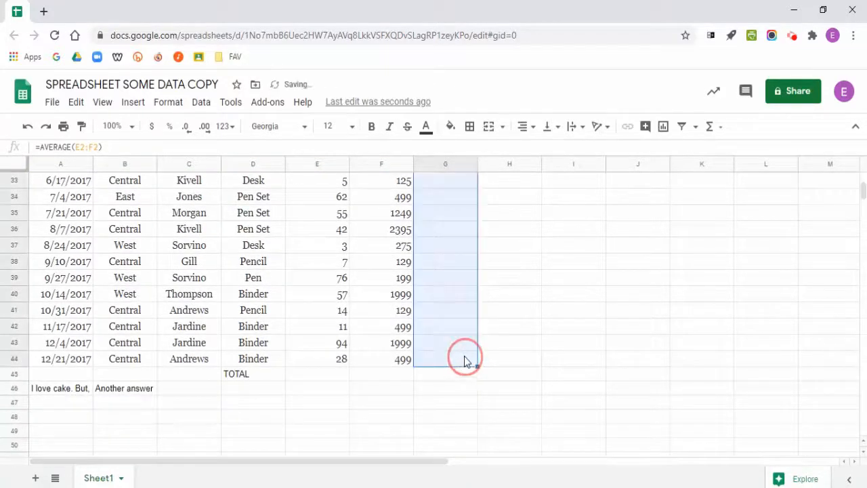
click(573, 346)
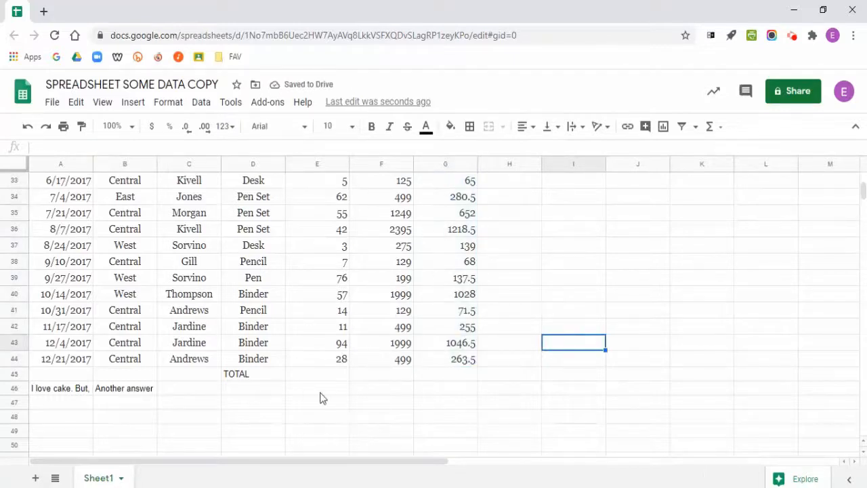
click(264, 376)
drag(341, 359, 326, 169)
scroll(326, 206, up, 10)
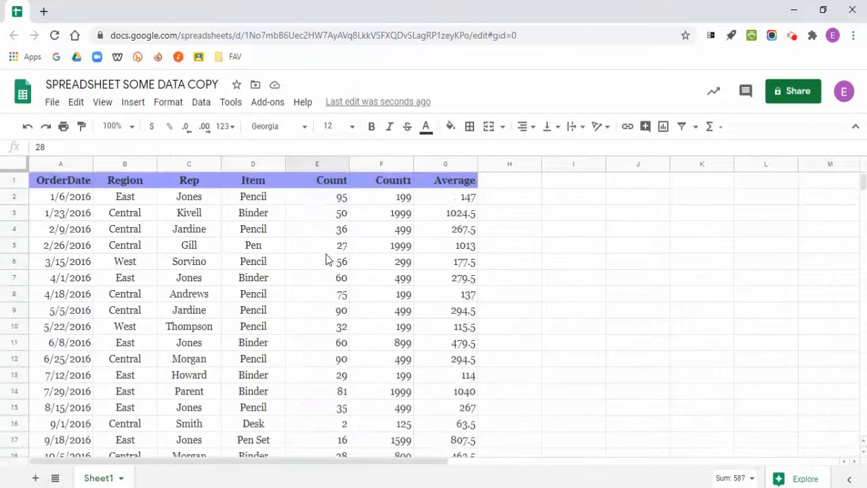
click(322, 163)
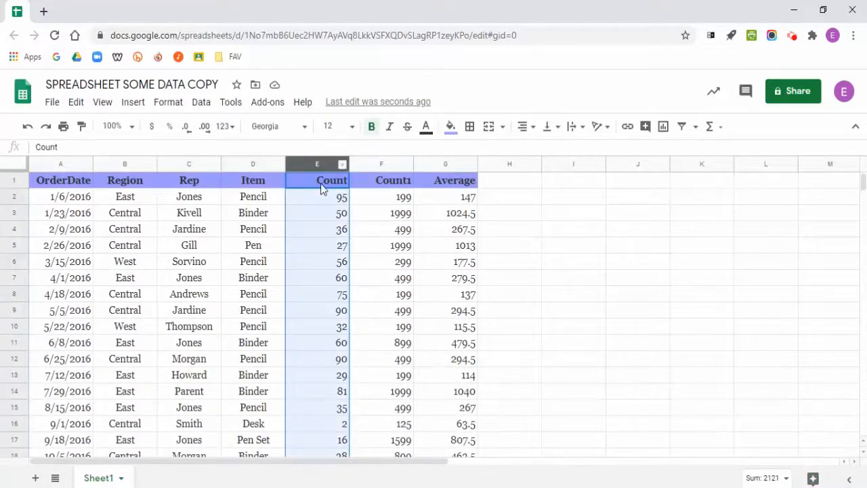
click(322, 182)
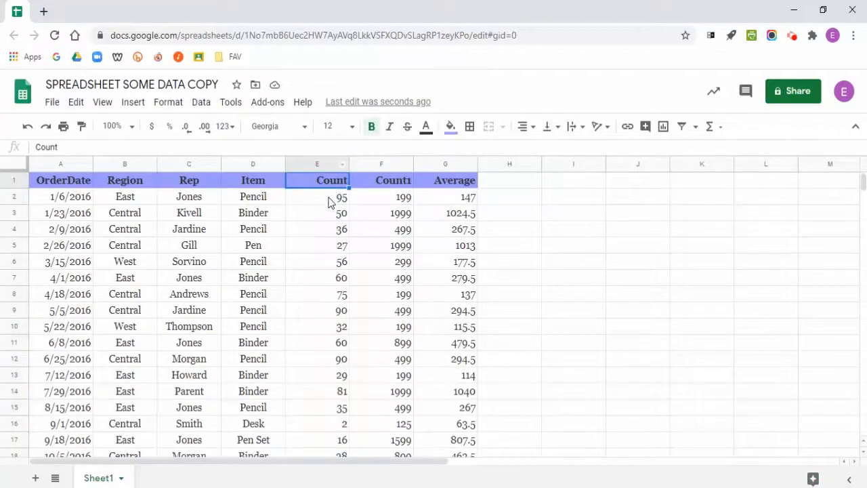
Total the Count values in E2:E44 with the SUM function in cell E45 of the TOTAL row
drag(332, 198, 345, 347)
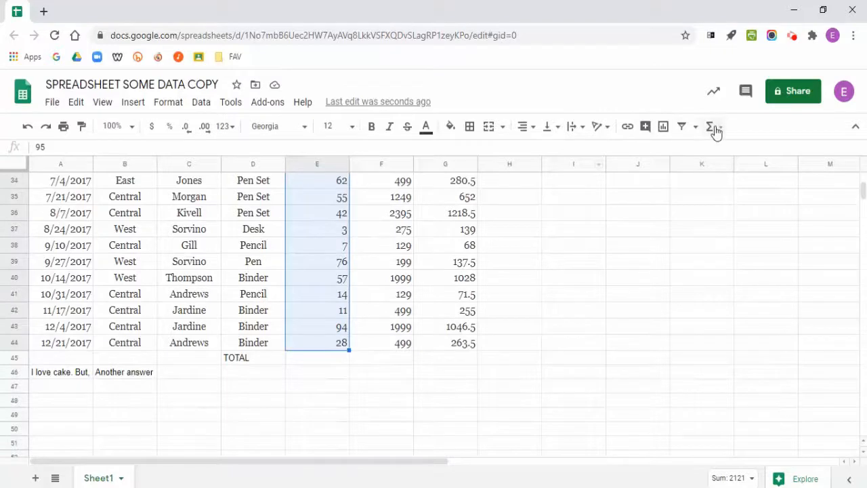
click(710, 127)
click(731, 151)
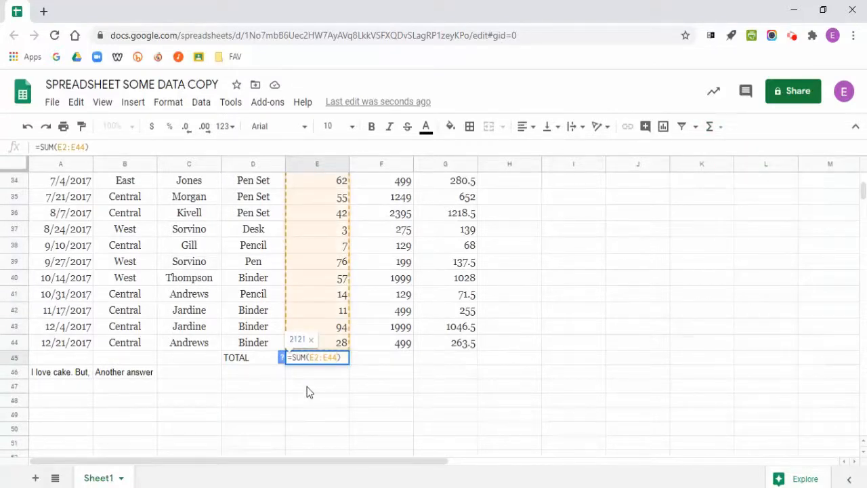
key(Return)
Copy the Count column's total formula from E45 across to F45 for the Count1 column
click(345, 363)
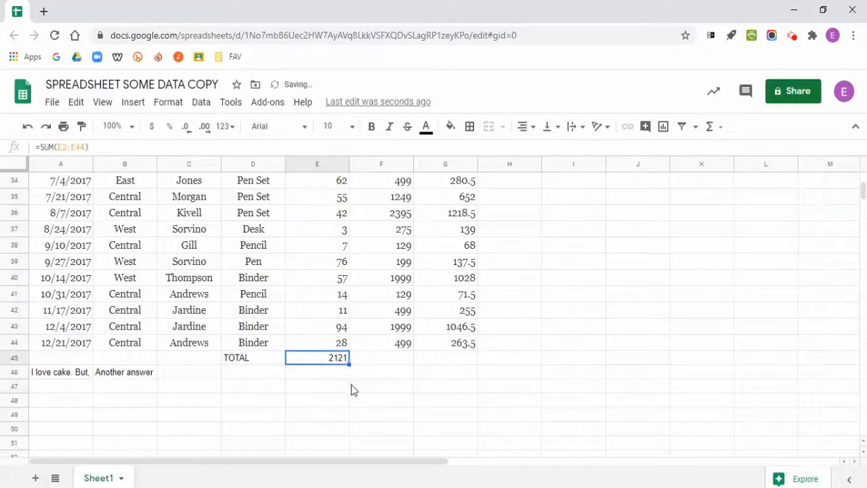
drag(347, 366, 389, 364)
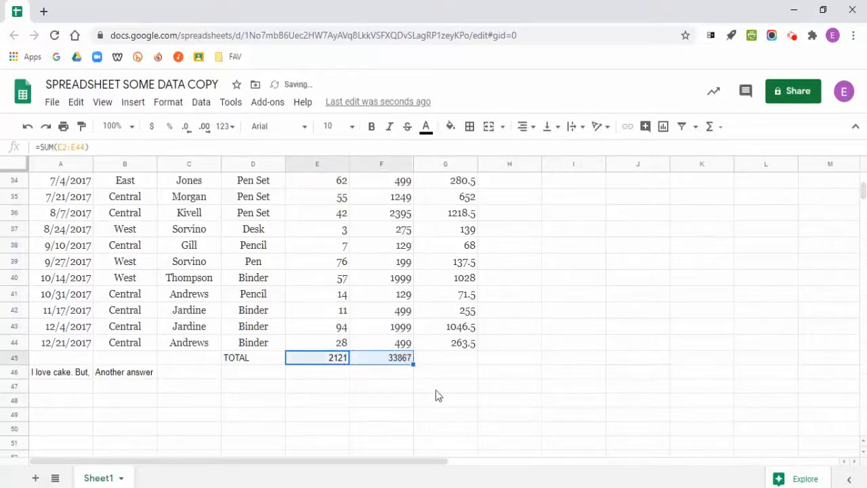
click(476, 400)
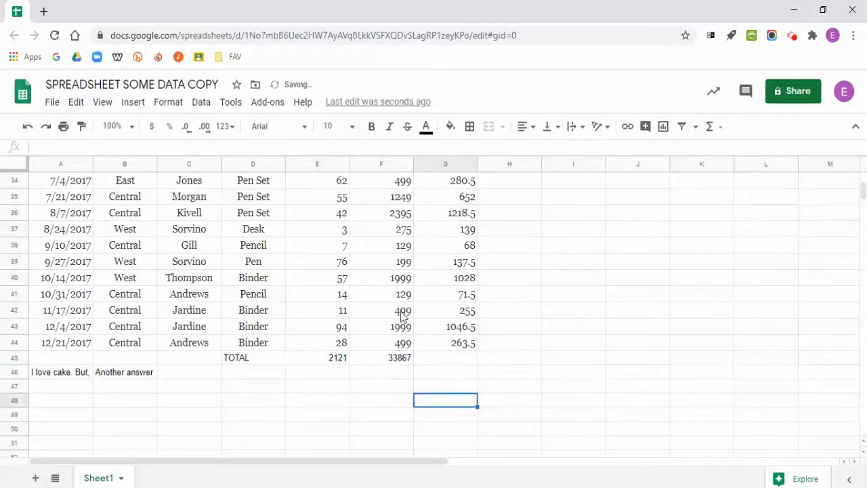
click(526, 344)
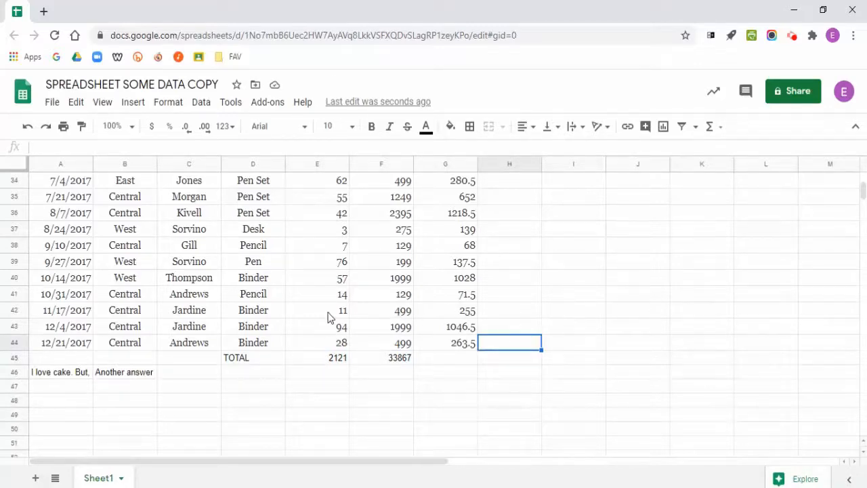
View the quick summary statistics for the combined Count and Count1 values in E2:F44
scroll(327, 317, up, 11)
drag(338, 197, 406, 396)
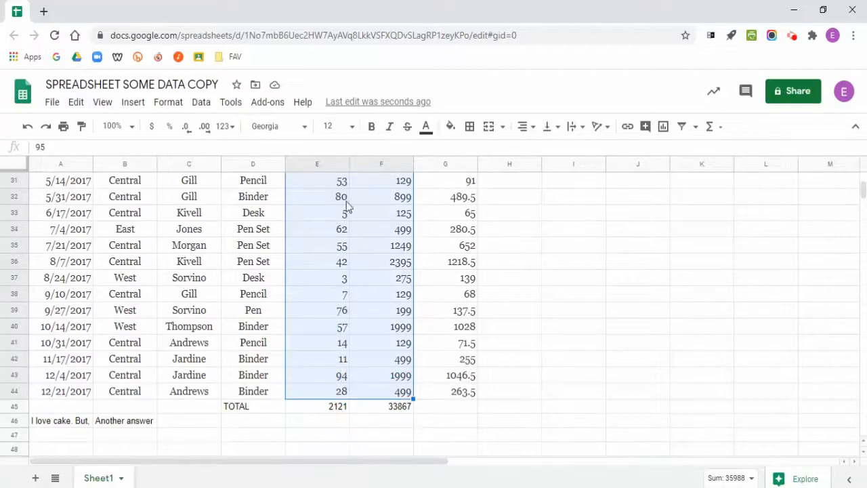
click(724, 478)
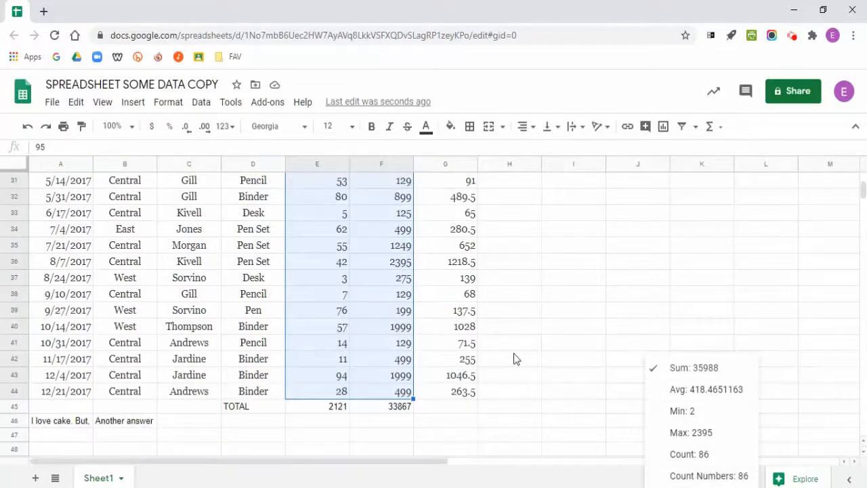
click(514, 354)
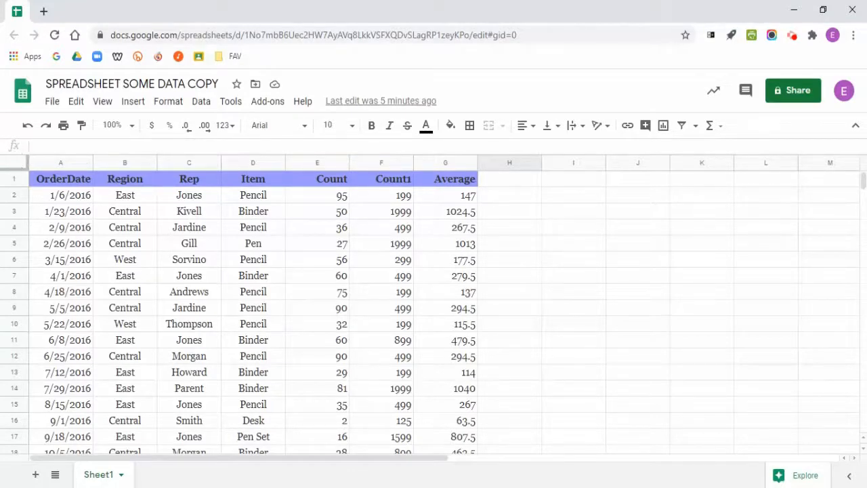
Sort the whole sheet with a header row by Region A → Z, then by Rep A → Z
click(17, 164)
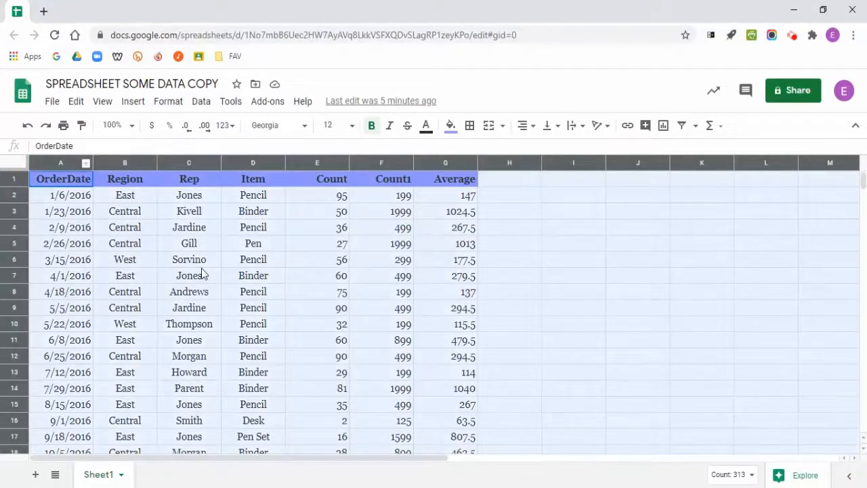
click(198, 103)
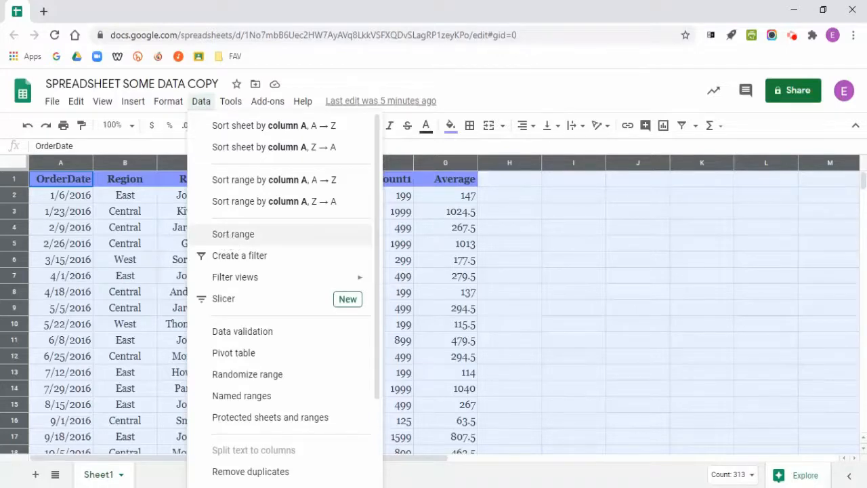
click(228, 235)
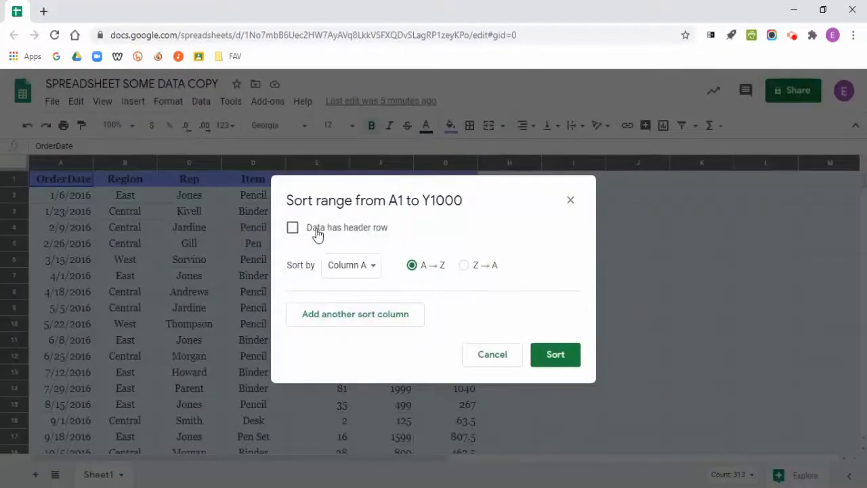
click(293, 228)
click(355, 269)
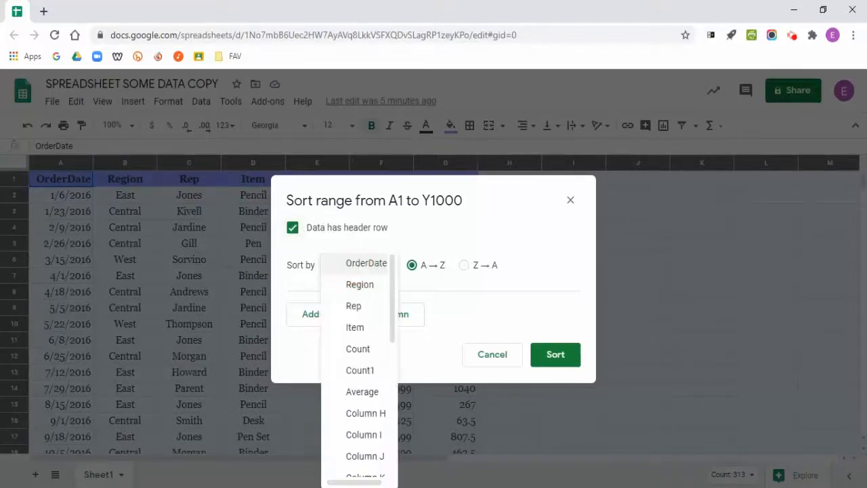
click(358, 287)
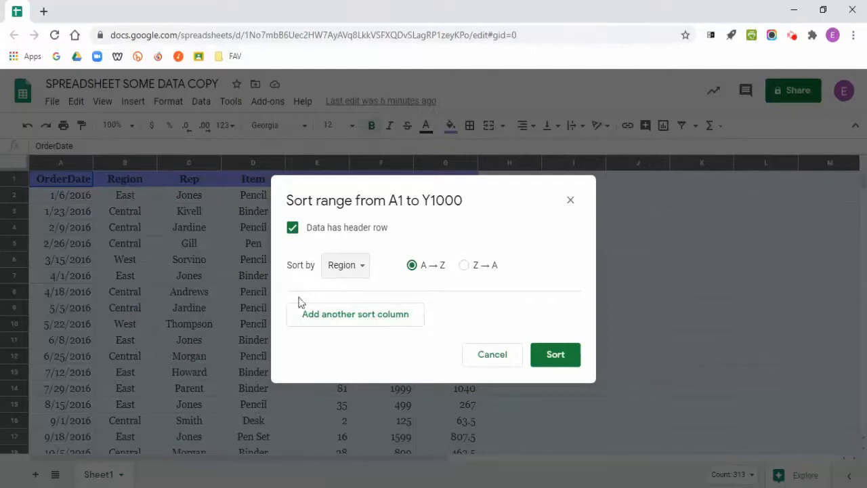
click(370, 315)
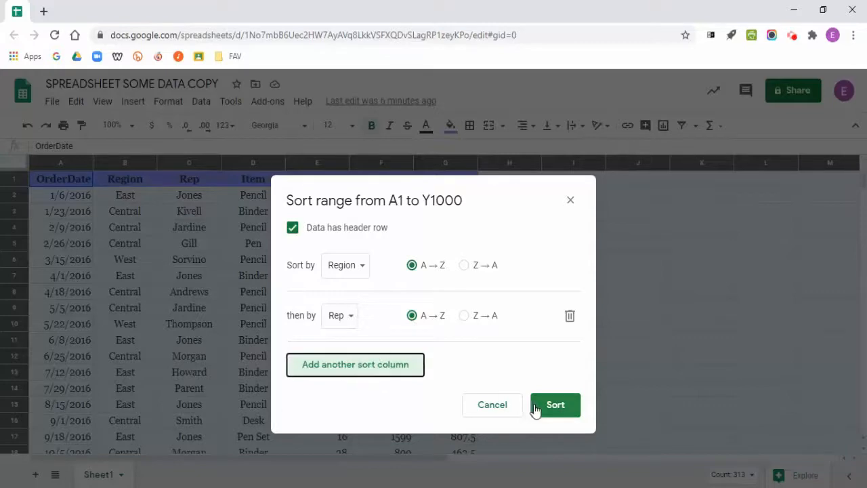
click(556, 409)
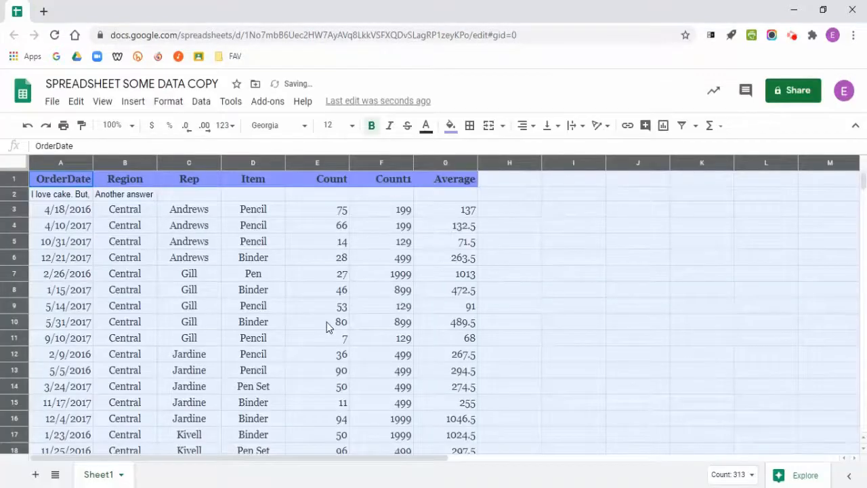
Examine the sorted rows from the header to the TOTAL row, checking the Region and Rep order
click(327, 322)
scroll(292, 309, down, 5)
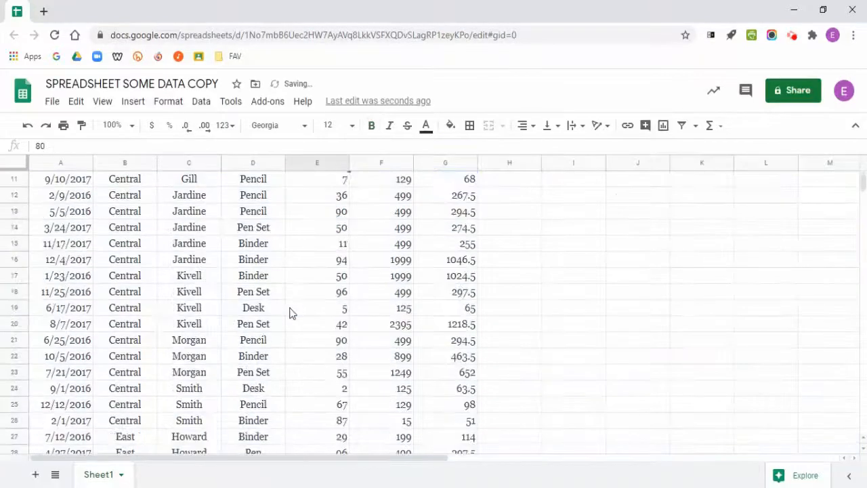
scroll(214, 261, up, 5)
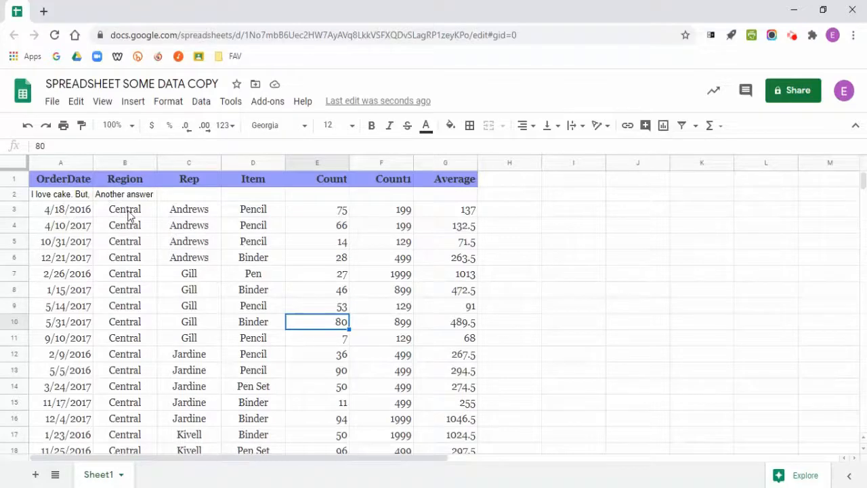
scroll(128, 215, down, 3)
scroll(129, 215, up, 3)
scroll(196, 383, down, 5)
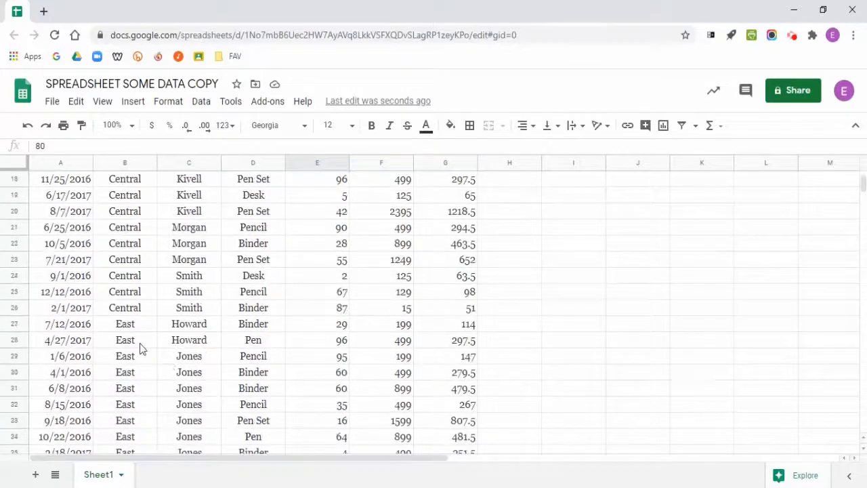
scroll(189, 391, down, 5)
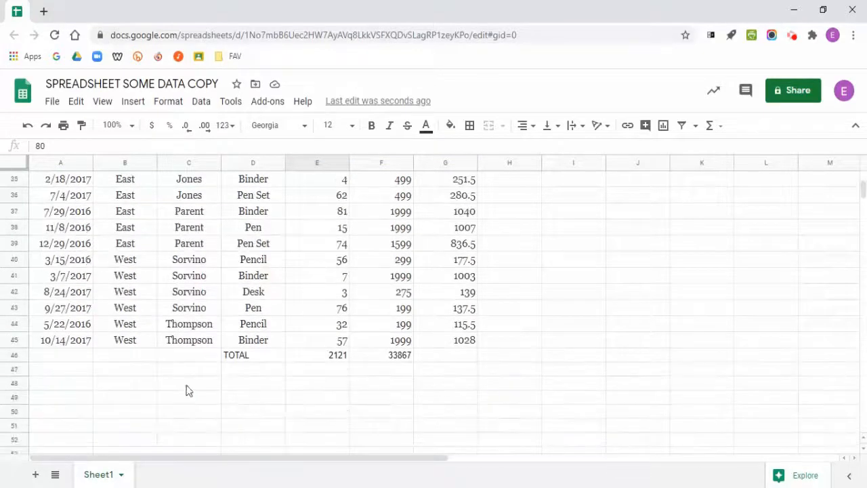
scroll(271, 366, up, 10)
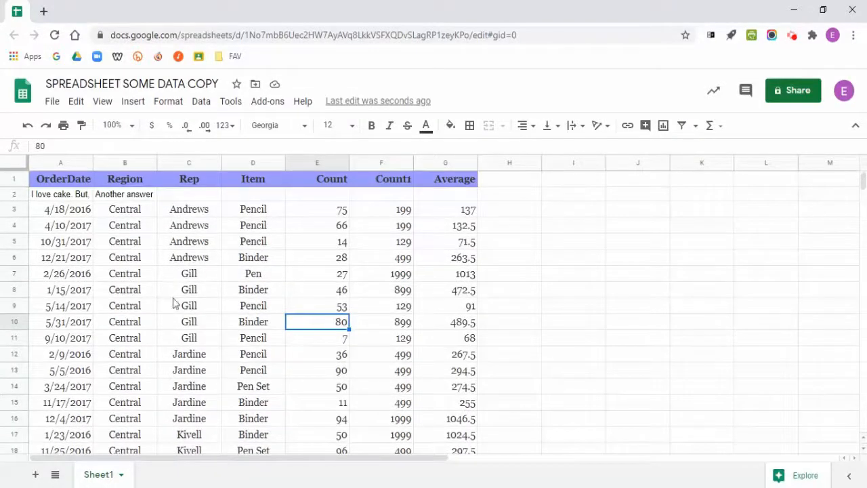
Delete row 2, which holds the stray "I love cake" and "Another answer" text
click(13, 195)
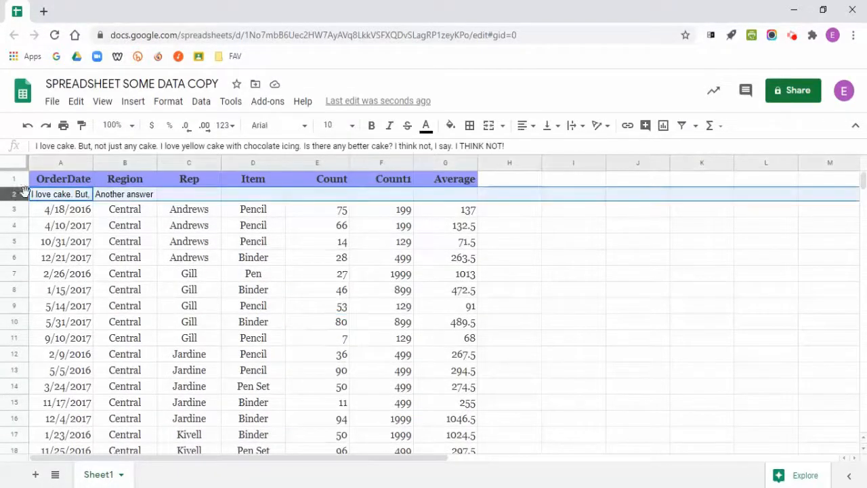
right_click(13, 194)
click(87, 262)
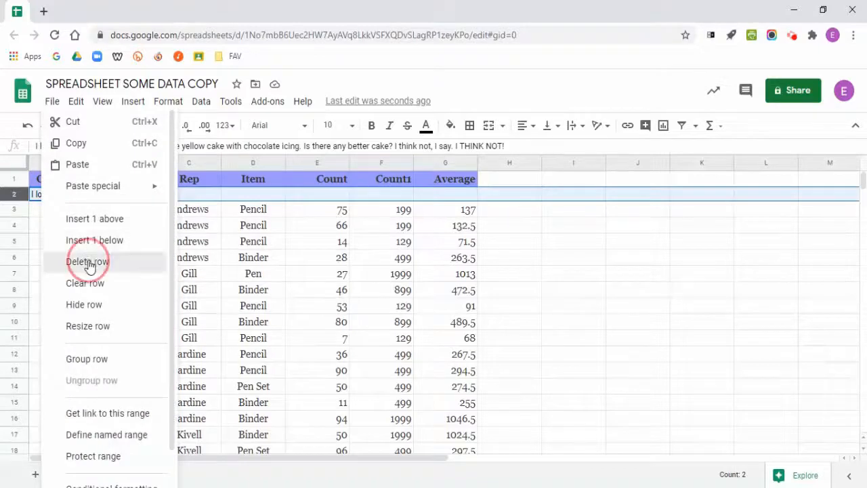
click(180, 276)
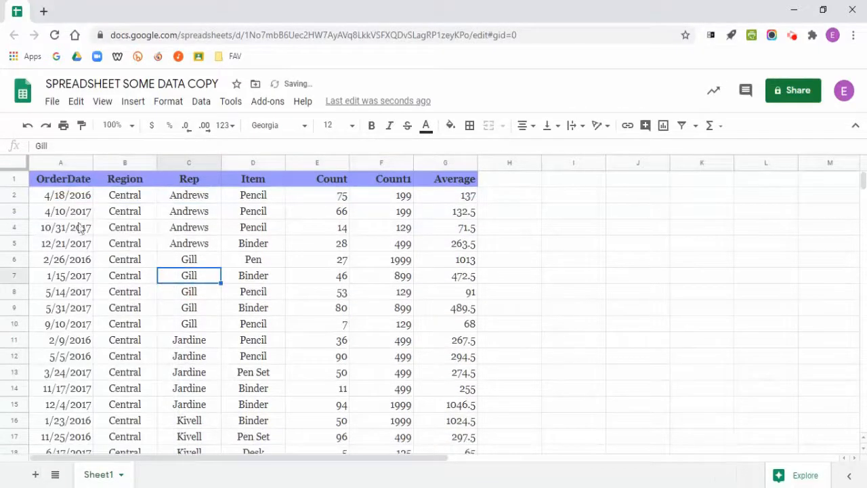
Create a filter on the entire sheet so every column header has filter controls
click(14, 166)
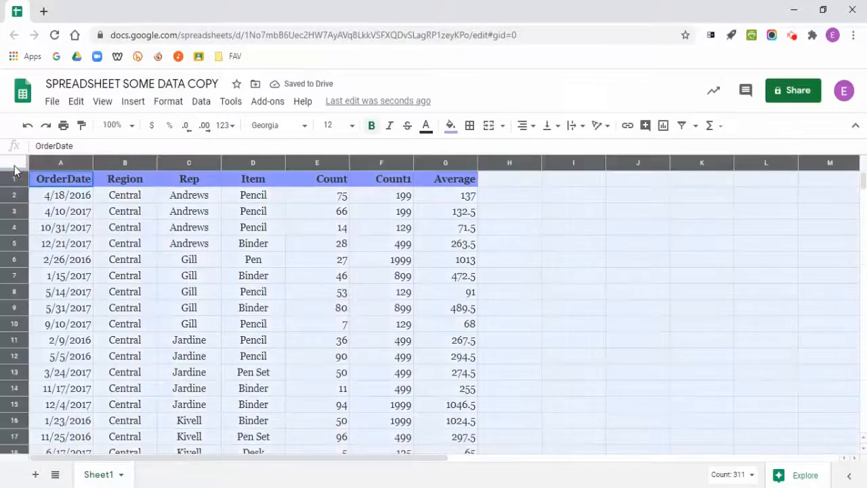
click(202, 101)
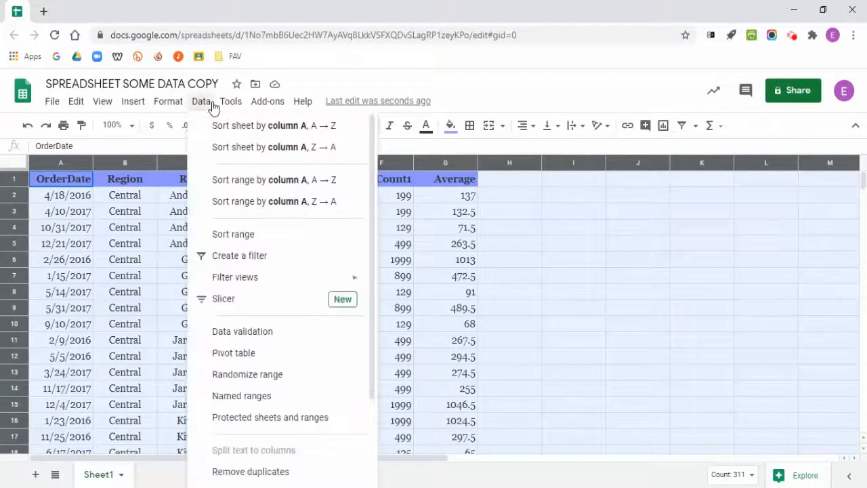
click(233, 256)
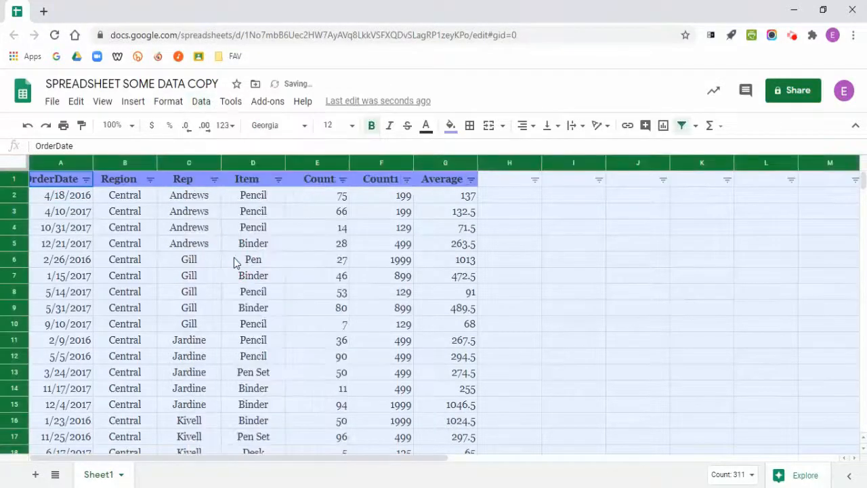
click(257, 245)
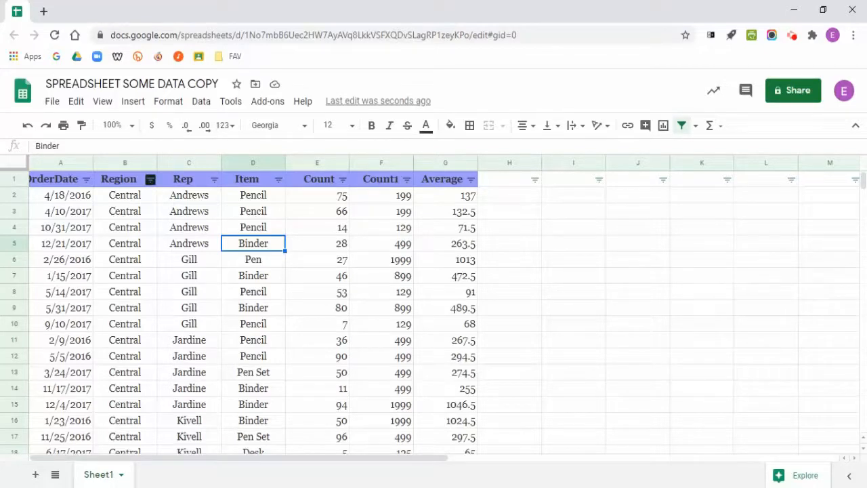
Filter the Region column by values so only the East rows are shown
click(151, 179)
scroll(228, 336, down, 2)
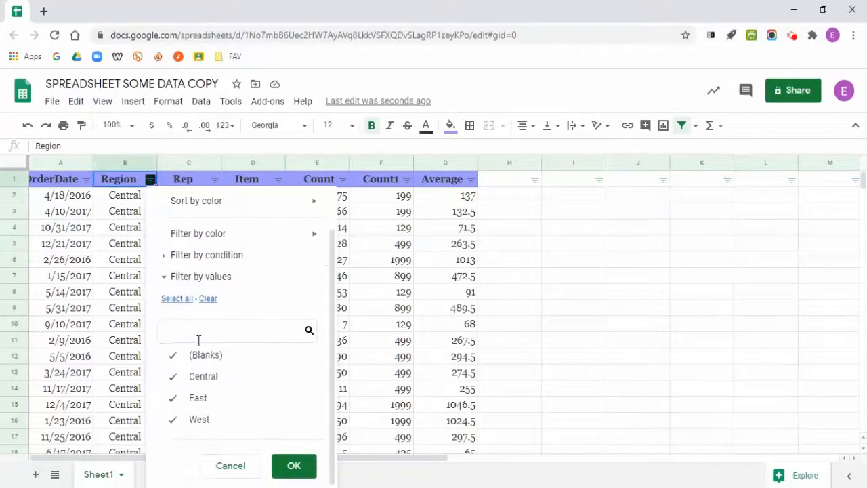
click(208, 300)
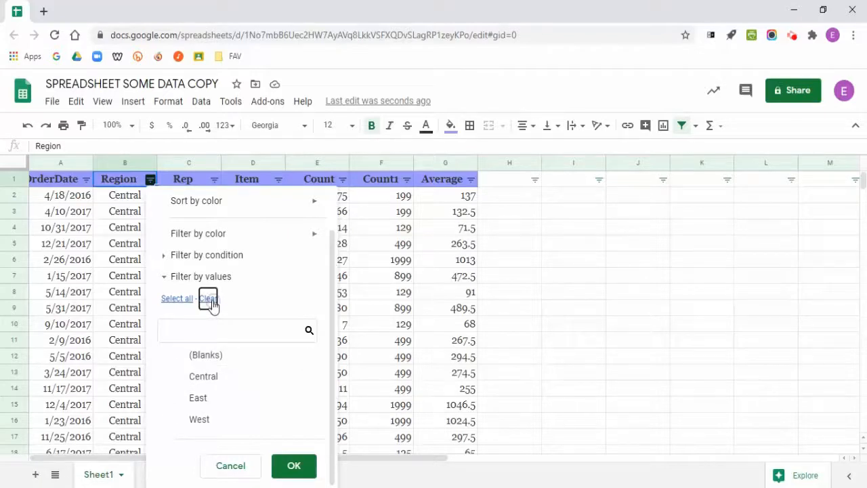
click(198, 403)
click(293, 465)
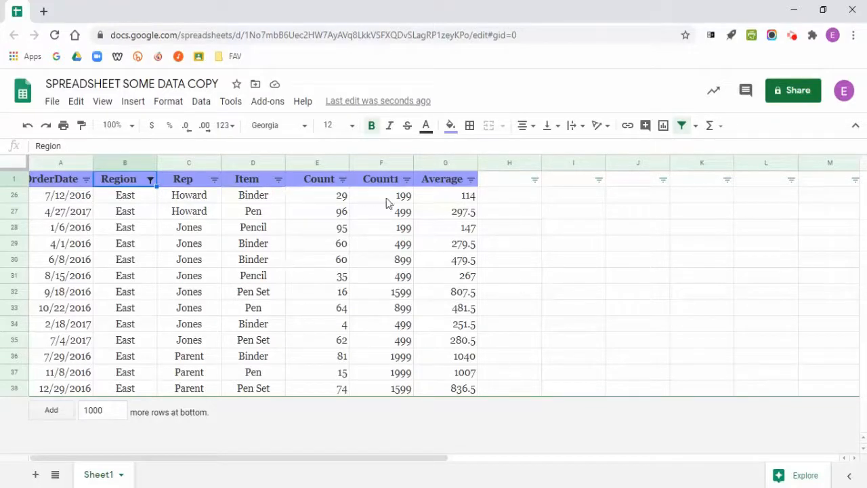
Filter the Item column by values so only Pen rows are shown within the East region
click(278, 180)
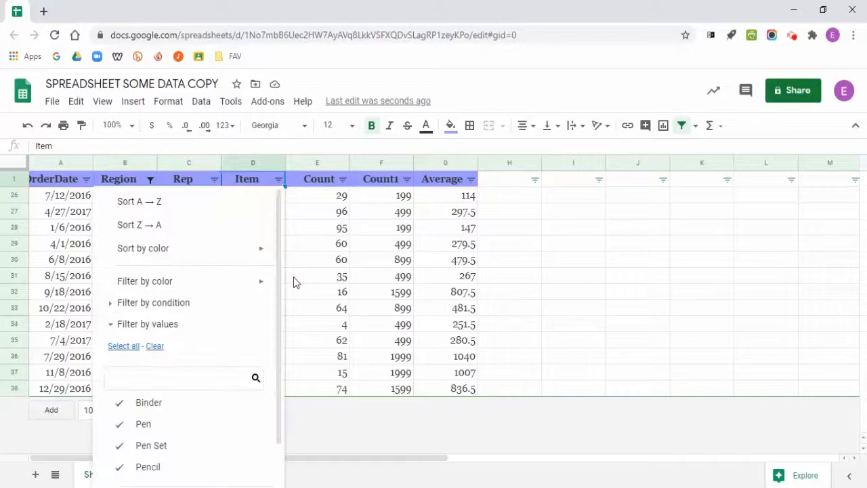
click(154, 347)
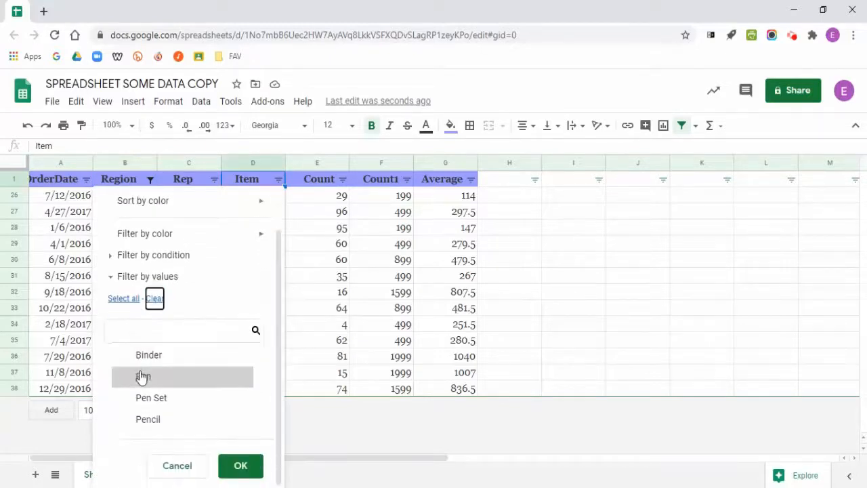
click(143, 376)
click(235, 466)
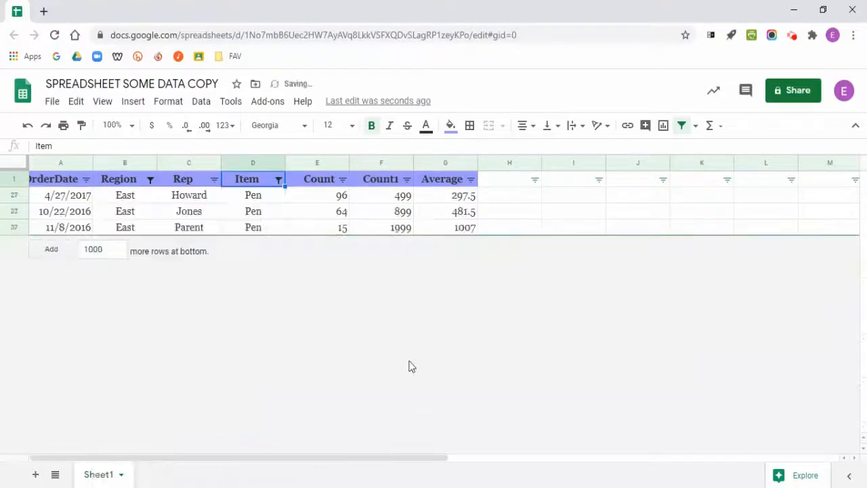
Reset the Item column's filter by selecting all item values again
click(279, 180)
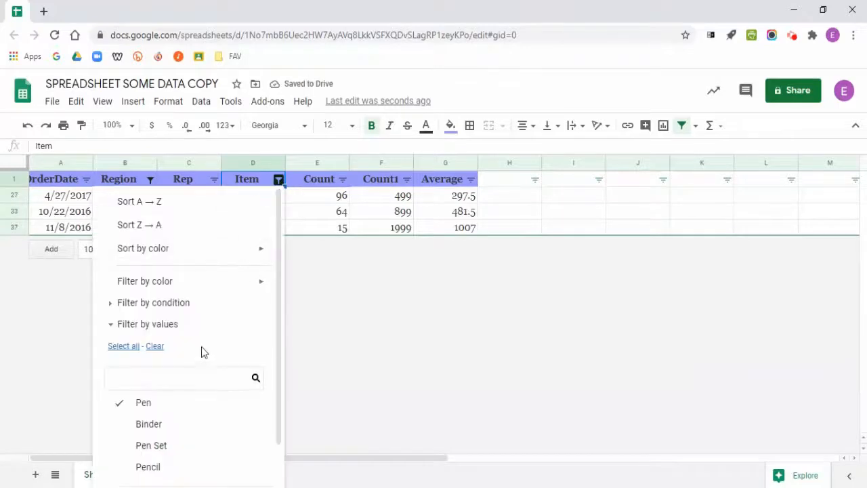
scroll(199, 356, down, 1)
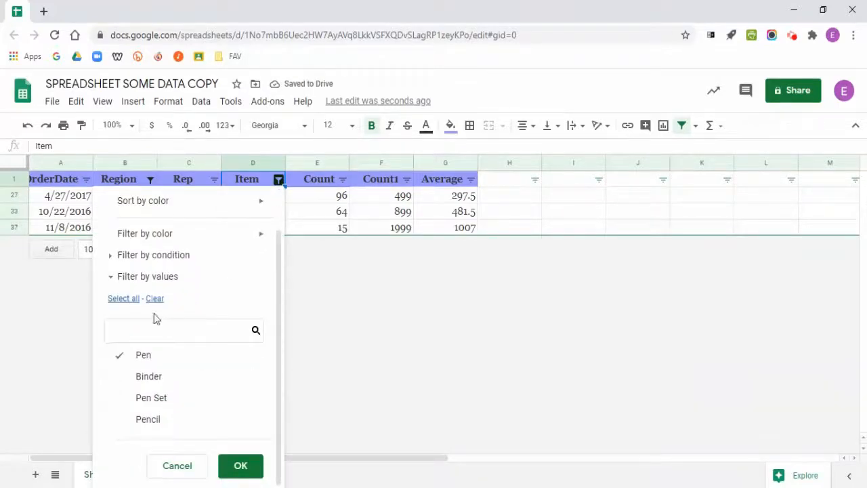
click(123, 298)
click(240, 465)
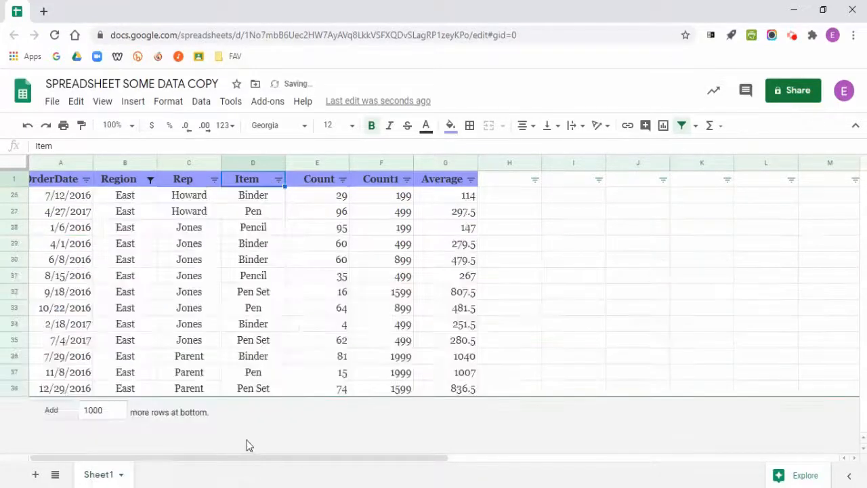
Reset the Region column's filter by selecting all region values, including blanks, to show the full sheet
click(151, 180)
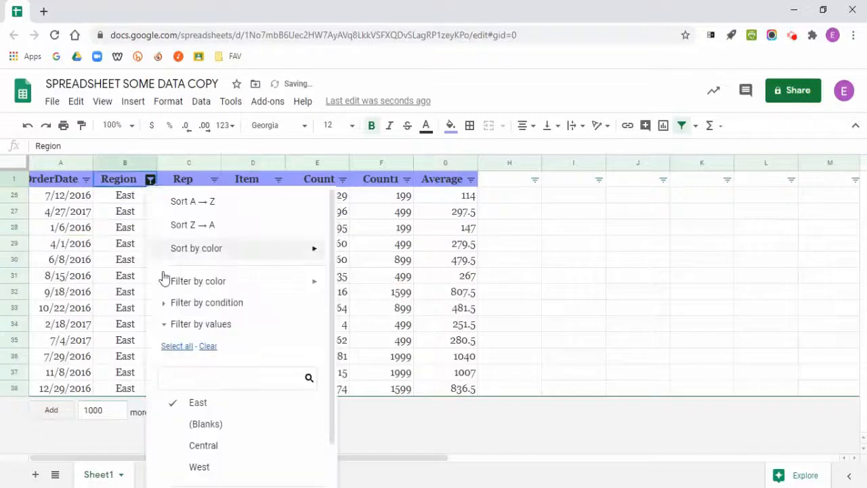
click(176, 345)
scroll(226, 362, down, 1)
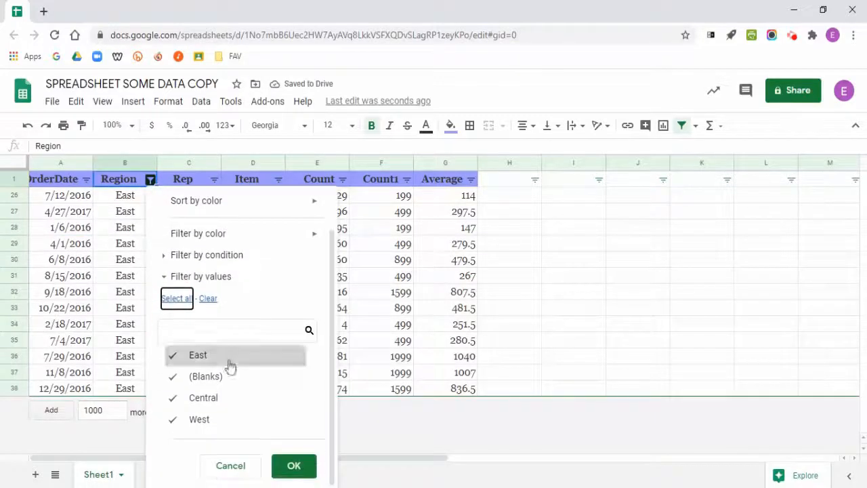
click(294, 466)
click(535, 312)
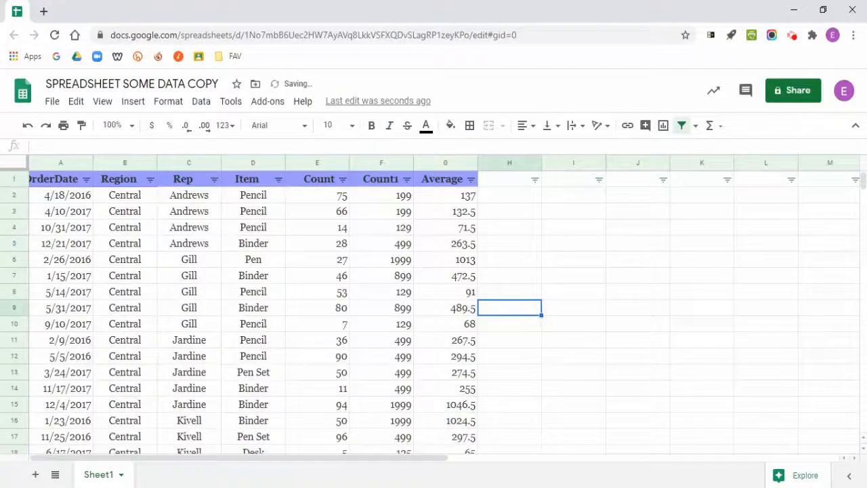